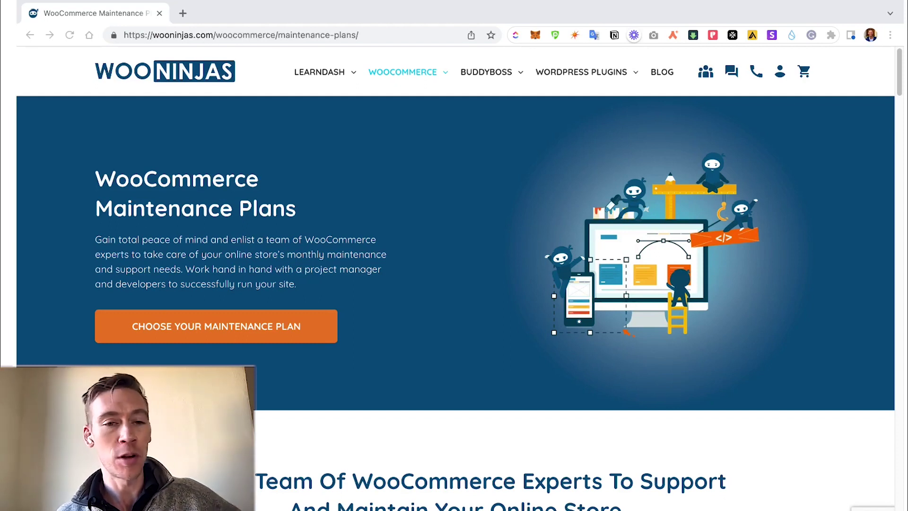
Scroll past the WooNinjas maintenance service cards to the Explorer, Hiker and Climber pricing plans
{"action": "scroll", "coordinate": [454, 303], "scroll_direction": "down", "scroll_amount": 15}
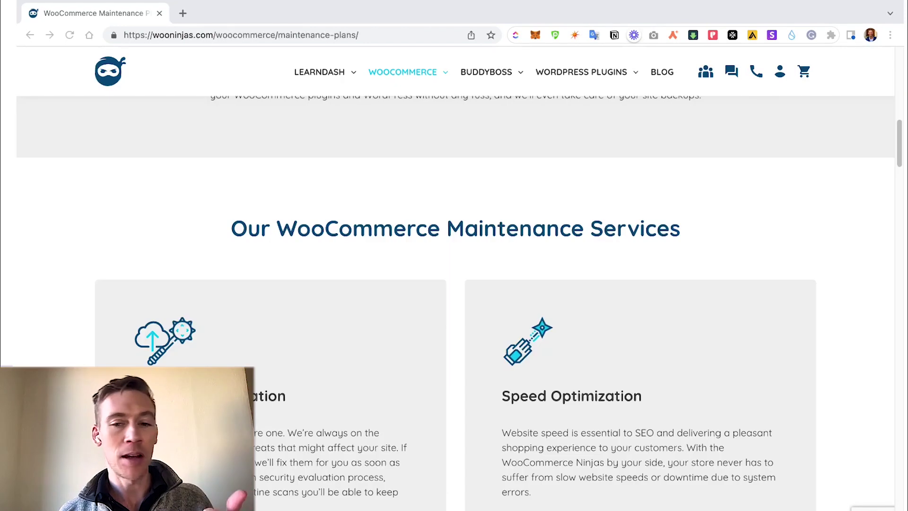
{"action": "scroll", "coordinate": [454, 303], "scroll_direction": "down", "scroll_amount": 2}
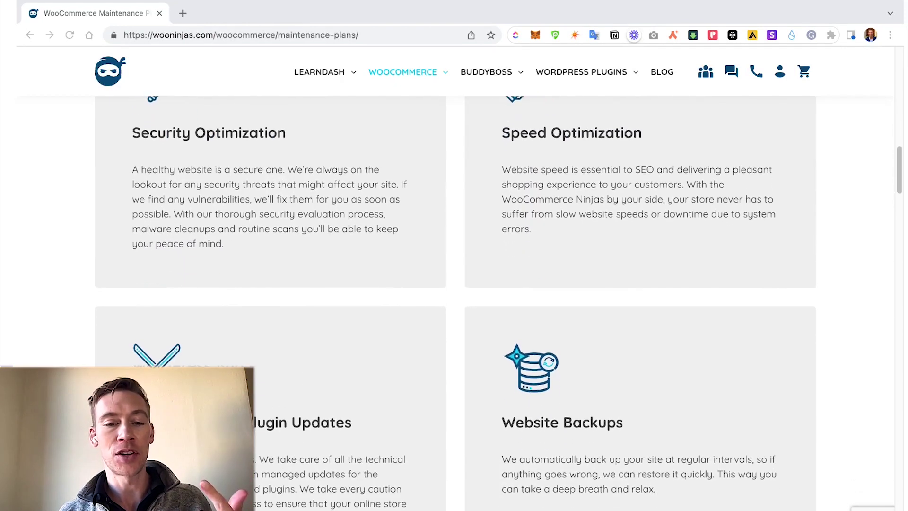
{"action": "scroll", "coordinate": [454, 303], "scroll_direction": "down", "scroll_amount": 8}
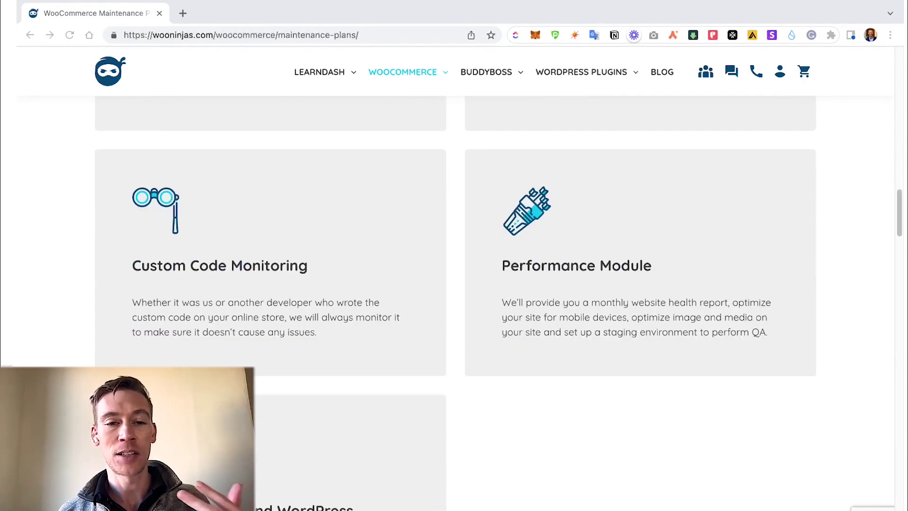
{"action": "scroll", "coordinate": [454, 303], "scroll_direction": "down", "scroll_amount": 1}
{"action": "scroll", "coordinate": [454, 303], "scroll_direction": "down", "scroll_amount": 5}
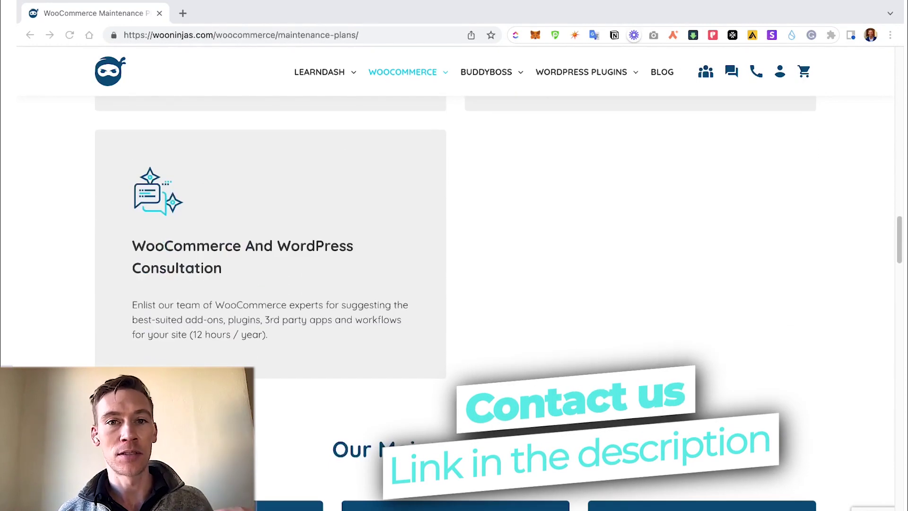
{"action": "scroll", "coordinate": [454, 303], "scroll_direction": "down", "scroll_amount": 8}
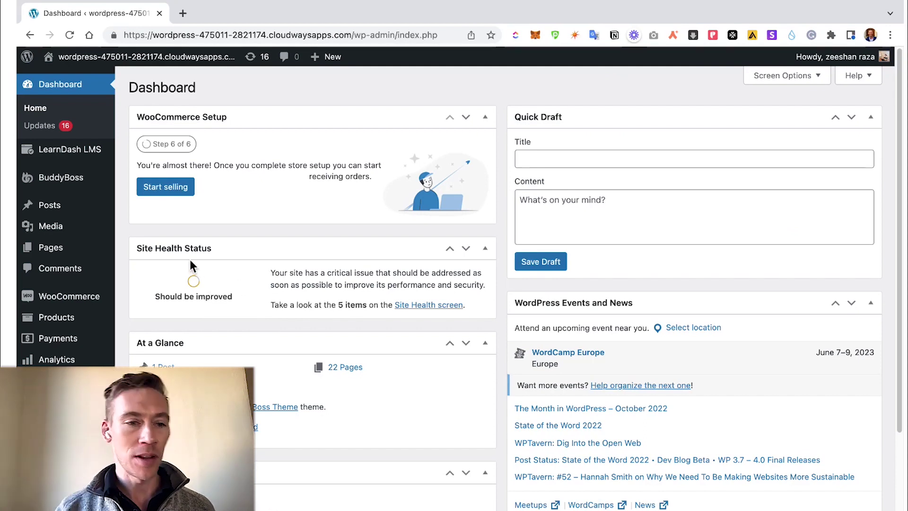
Reload the WordPress admin dashboard page
{"action": "key", "text": "super+r"}
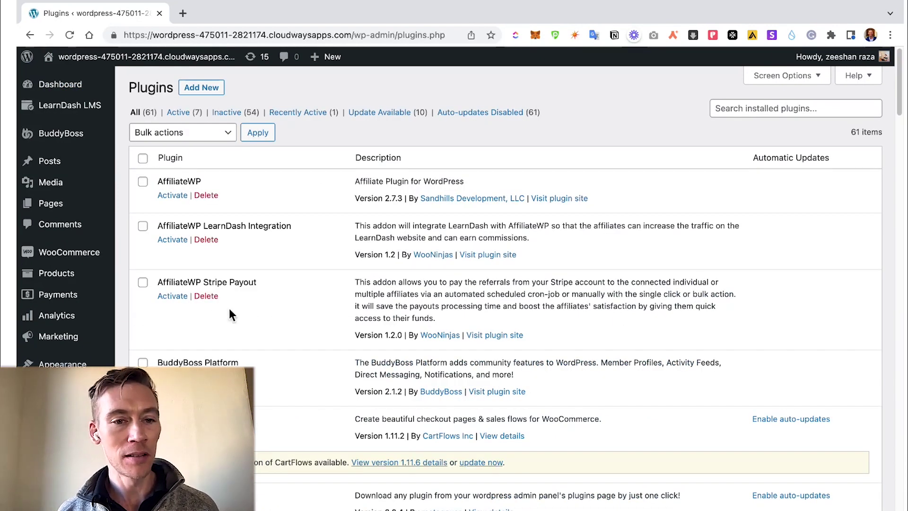
Scroll the admin page down and back up on the way to WooCommerce Payments settings
{"action": "scroll", "coordinate": [229, 308], "scroll_direction": "down", "scroll_amount": 3}
{"action": "scroll", "coordinate": [217, 232], "scroll_direction": "up", "scroll_amount": 3}
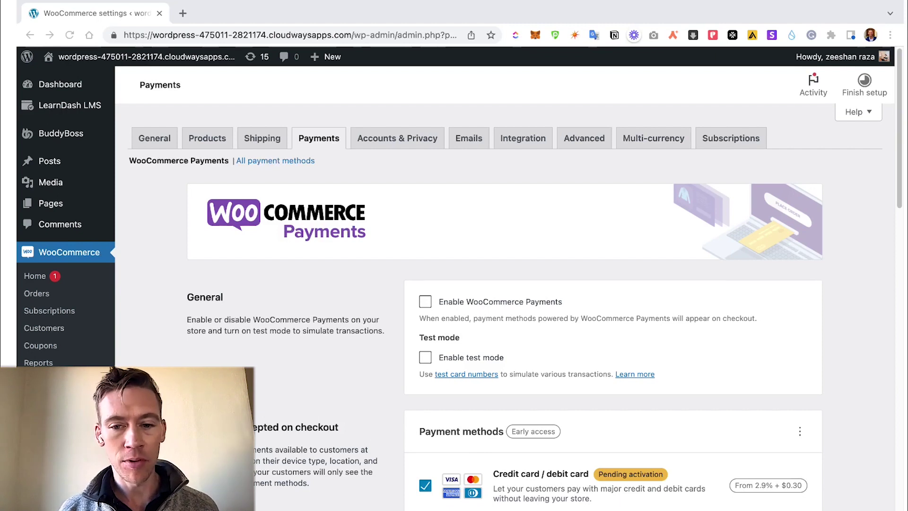
Review the payment methods and express checkout options on the WooCommerce Payments settings
{"action": "scroll", "coordinate": [459, 280], "scroll_direction": "down", "scroll_amount": 1}
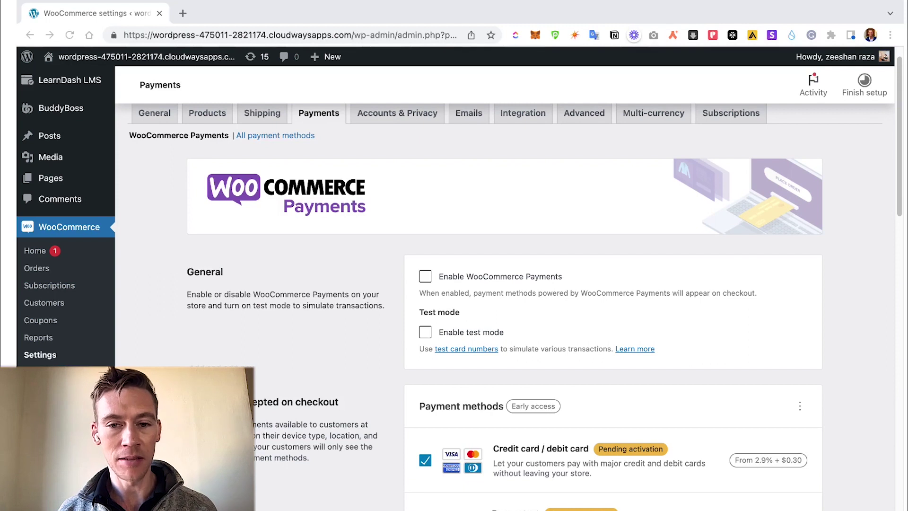
{"action": "scroll", "coordinate": [459, 279], "scroll_direction": "down", "scroll_amount": 6}
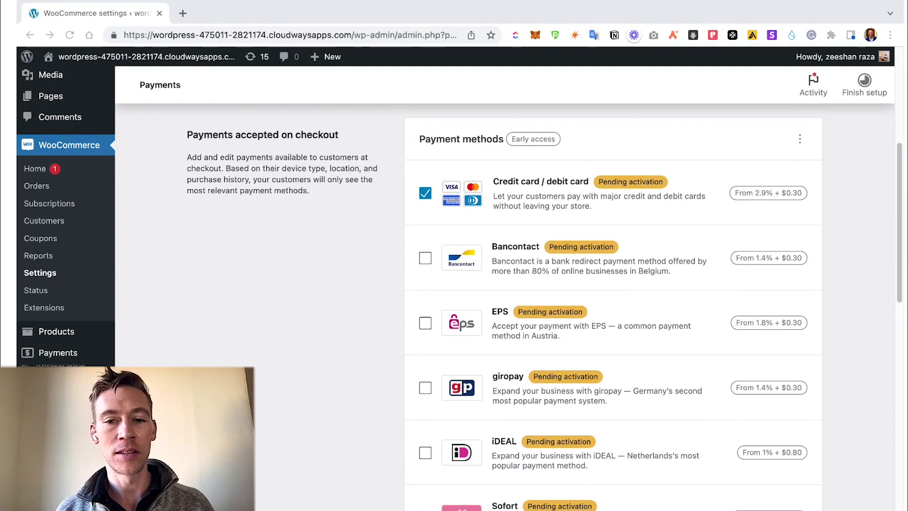
{"action": "scroll", "coordinate": [459, 279], "scroll_direction": "up", "scroll_amount": 1}
{"action": "scroll", "coordinate": [458, 279], "scroll_direction": "down", "scroll_amount": 1}
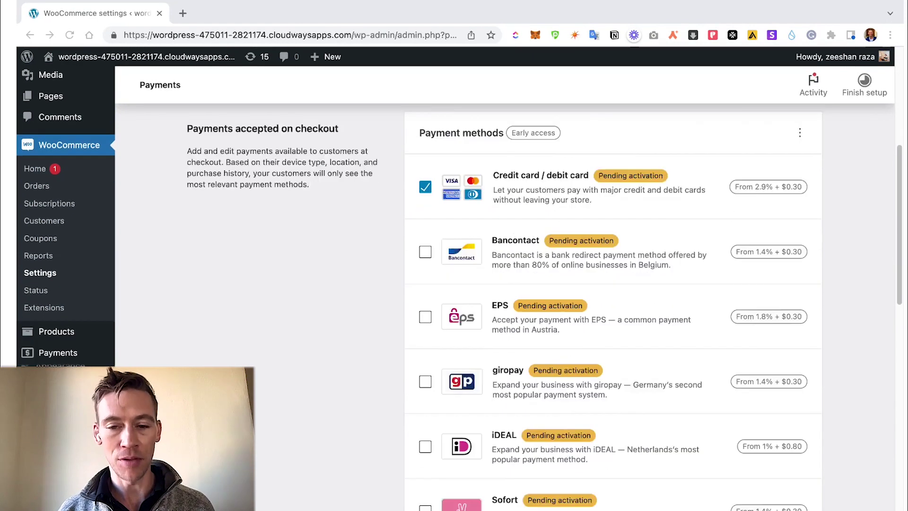
{"action": "scroll", "coordinate": [577, 308], "scroll_direction": "down", "scroll_amount": 10}
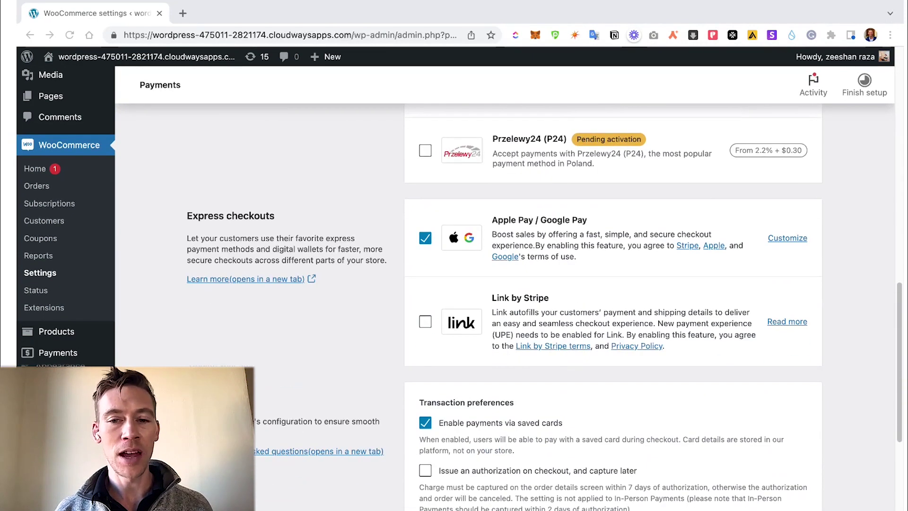
{"action": "scroll", "coordinate": [578, 307], "scroll_direction": "down", "scroll_amount": 2}
{"action": "scroll", "coordinate": [578, 307], "scroll_direction": "up", "scroll_amount": 8}
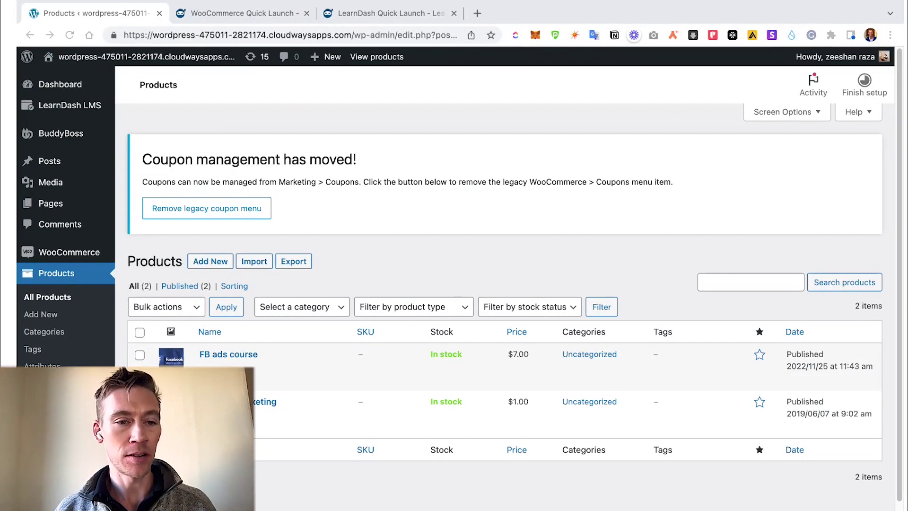
Open the FB ads course product and follow its permalink to the live $7.00 product page
{"action": "left_click", "coordinate": [232, 358]}
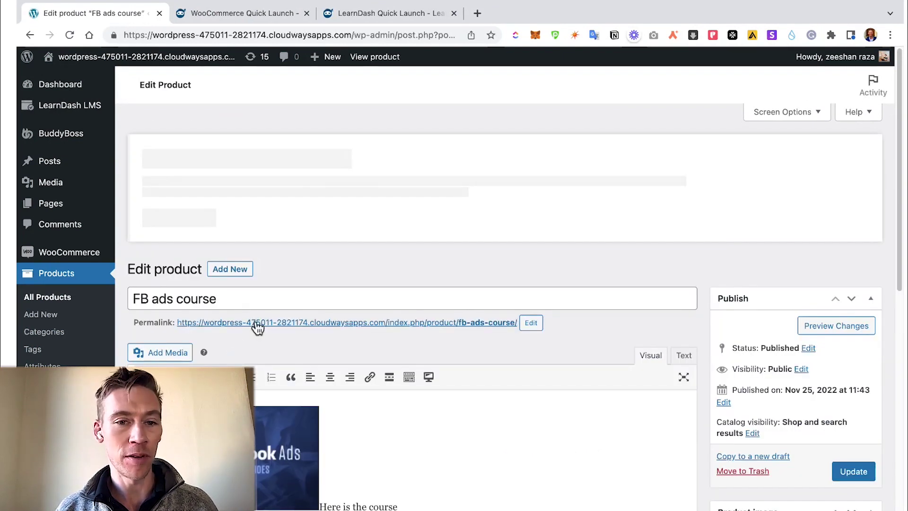
{"action": "left_click", "coordinate": [263, 394]}
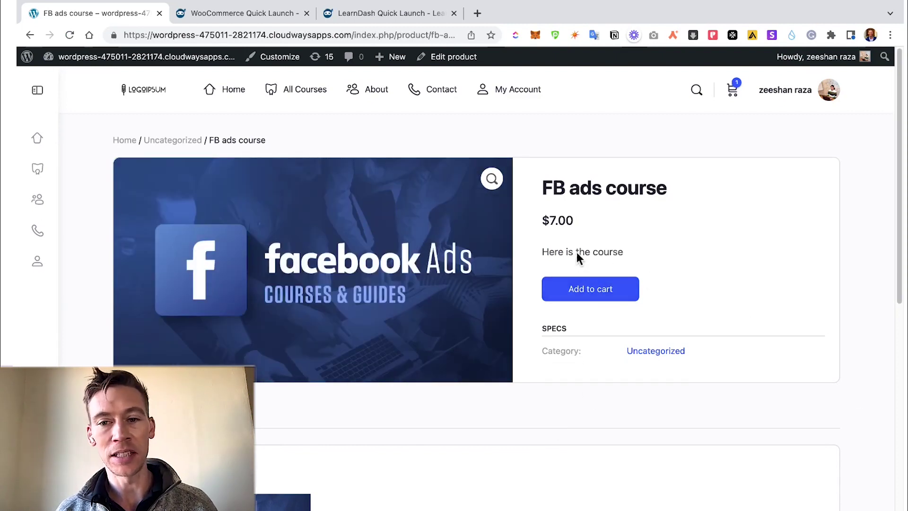
Highlight the FB ads course description, review the product page, then switch to WooCommerce Quick Launch
{"action": "left_click_drag", "start_coordinate": [557, 252], "coordinate": [621, 251]}
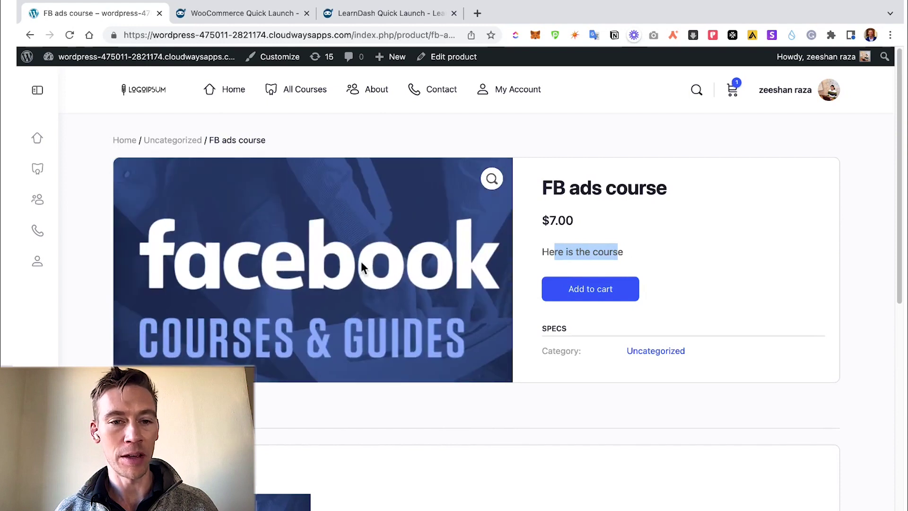
{"action": "scroll", "coordinate": [465, 394], "scroll_direction": "down", "scroll_amount": 2}
{"action": "scroll", "coordinate": [336, 324], "scroll_direction": "down", "scroll_amount": 1}
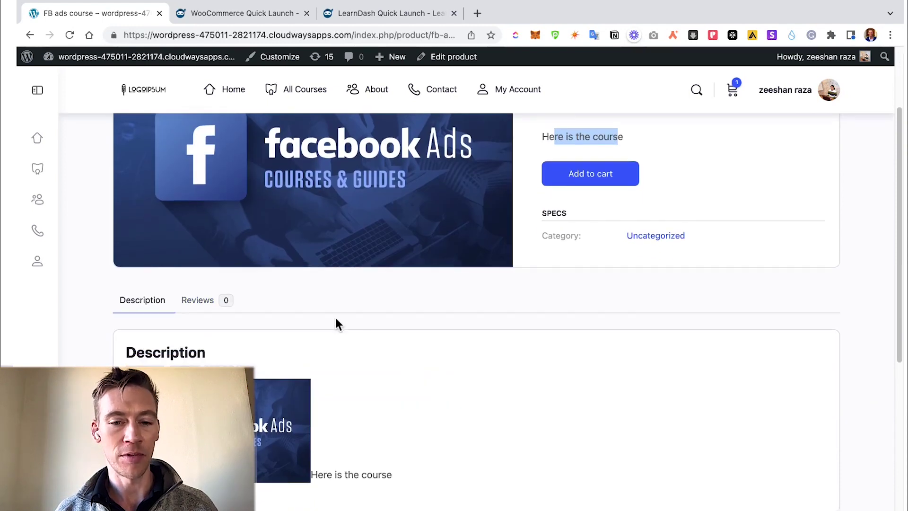
{"action": "scroll", "coordinate": [377, 374], "scroll_direction": "down", "scroll_amount": 2}
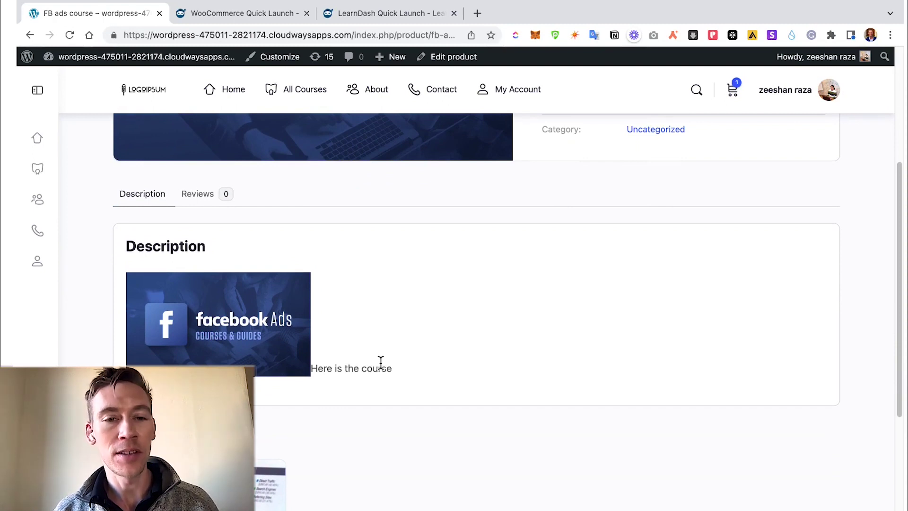
{"action": "scroll", "coordinate": [380, 364], "scroll_direction": "down", "scroll_amount": 2}
{"action": "scroll", "coordinate": [381, 369], "scroll_direction": "down", "scroll_amount": 3}
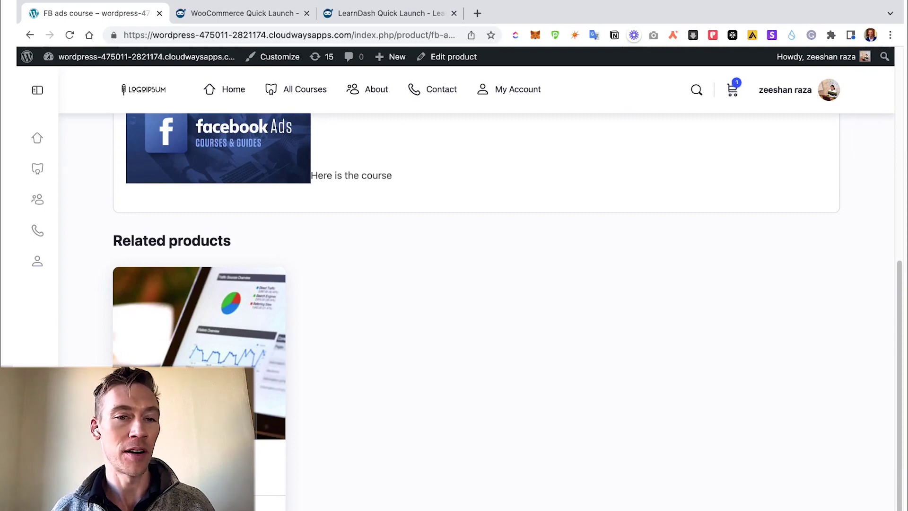
{"action": "scroll", "coordinate": [220, 352], "scroll_direction": "up", "scroll_amount": 3}
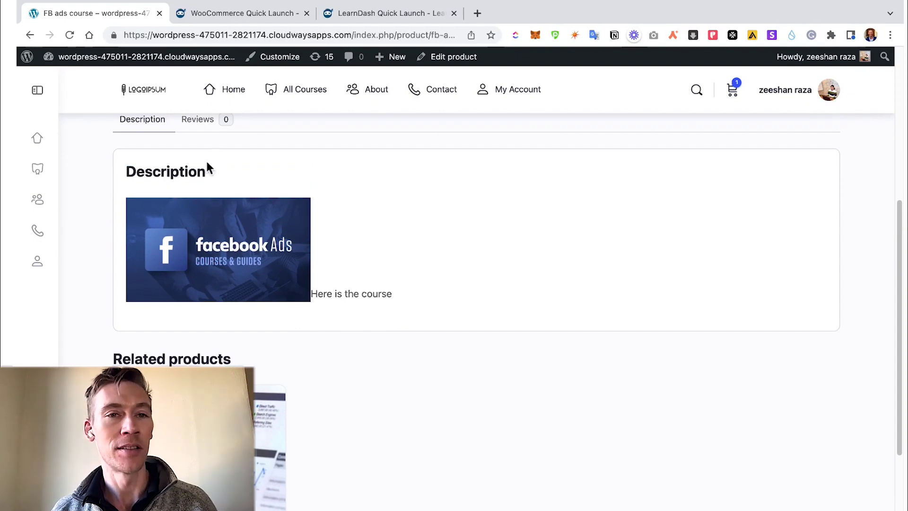
{"action": "left_click", "coordinate": [236, 14]}
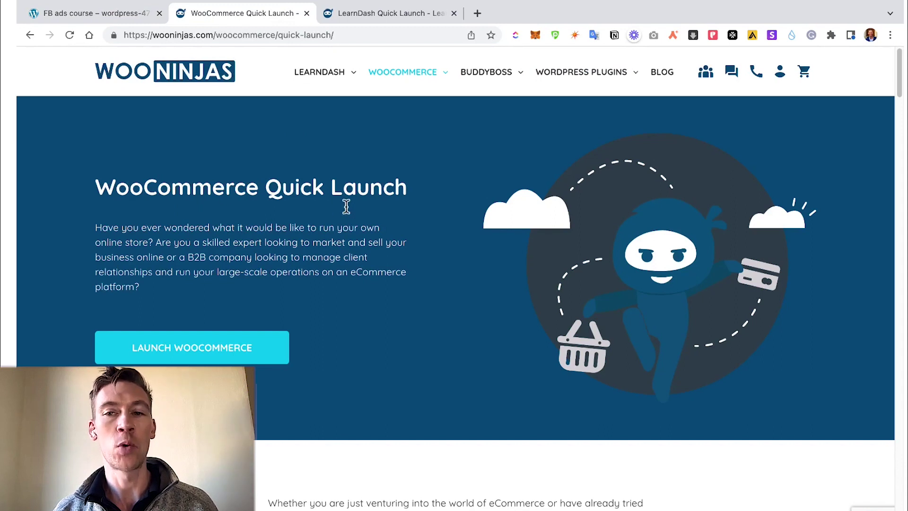
Scroll the Quick Launch page to its included extensions, like Browser Notify and Variations To Cart
{"action": "scroll", "coordinate": [352, 225], "scroll_direction": "down", "scroll_amount": 10}
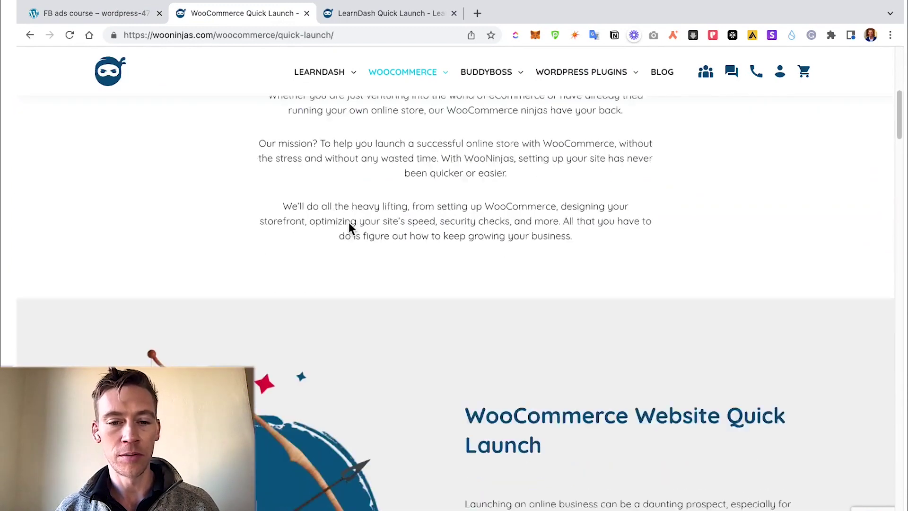
{"action": "scroll", "coordinate": [571, 320], "scroll_direction": "down", "scroll_amount": 12}
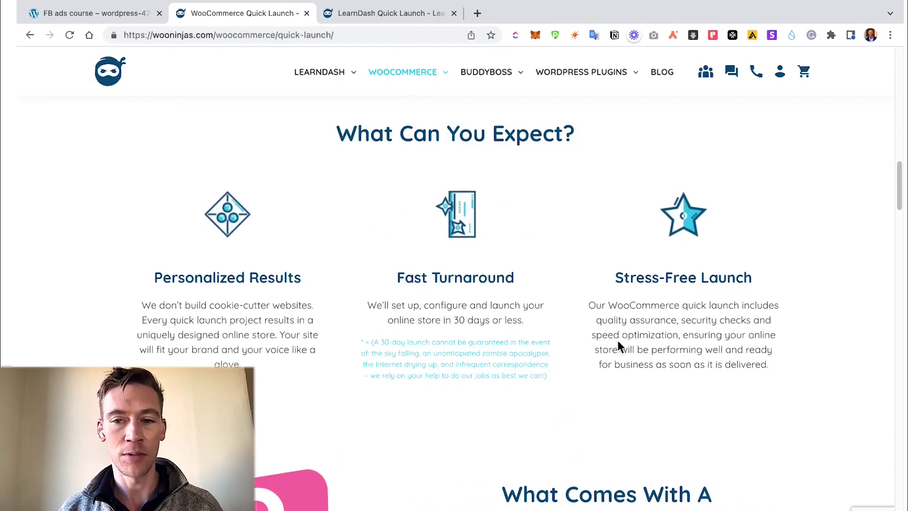
{"action": "scroll", "coordinate": [687, 298], "scroll_direction": "down", "scroll_amount": 15}
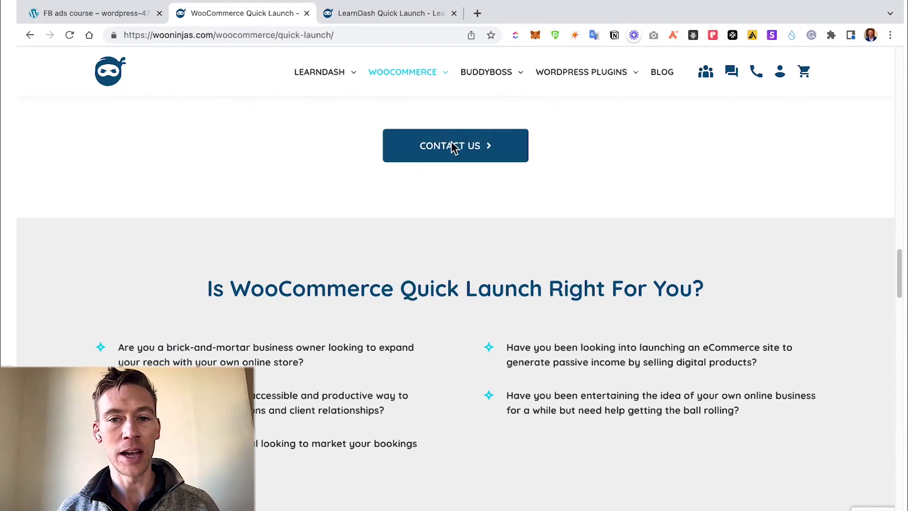
{"action": "scroll", "coordinate": [437, 244], "scroll_direction": "down", "scroll_amount": 10}
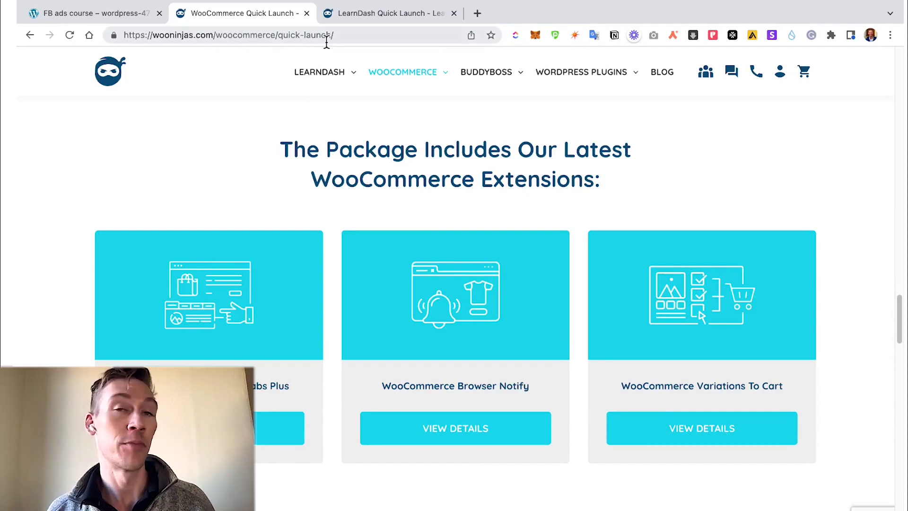
Switch to the LearnDash Quick Launch page and browse its FAQs and client reviews
{"action": "left_click", "coordinate": [349, 13]}
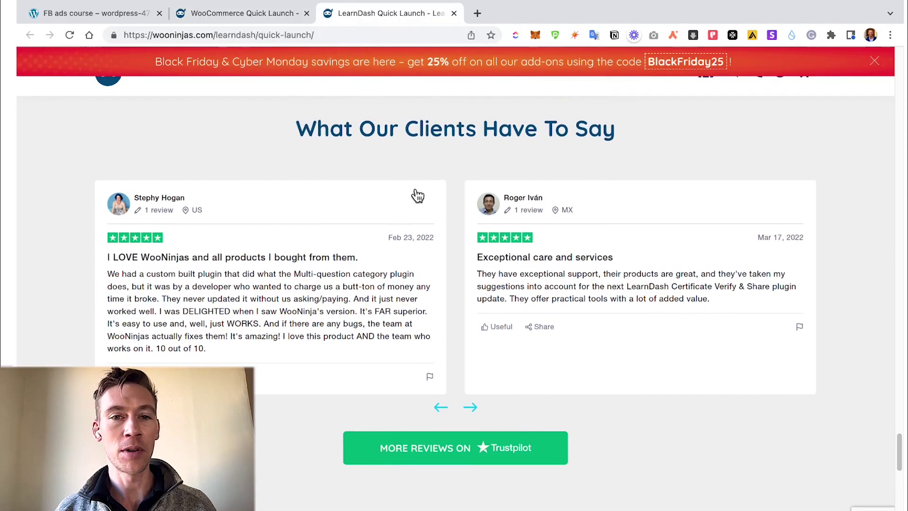
{"action": "scroll", "coordinate": [389, 260], "scroll_direction": "up", "scroll_amount": 15}
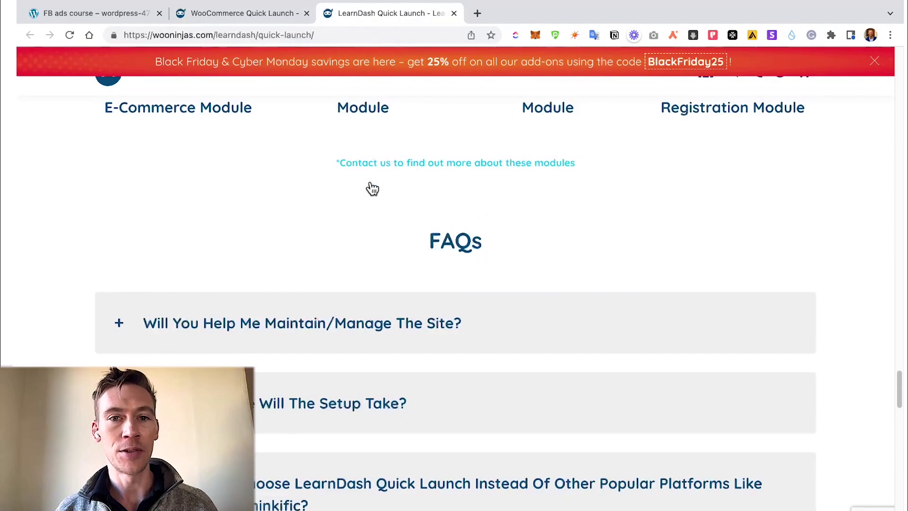
{"action": "scroll", "coordinate": [372, 189], "scroll_direction": "down", "scroll_amount": 12}
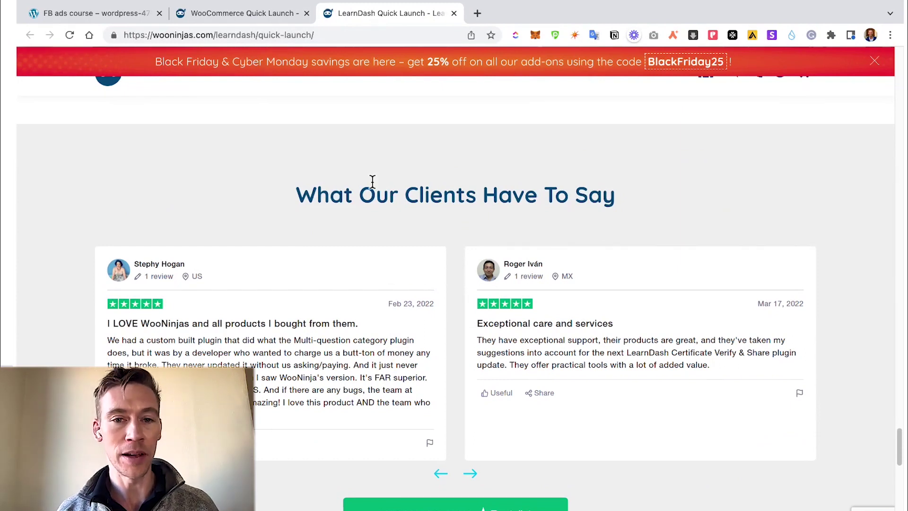
{"action": "scroll", "coordinate": [264, 210], "scroll_direction": "down", "scroll_amount": 1}
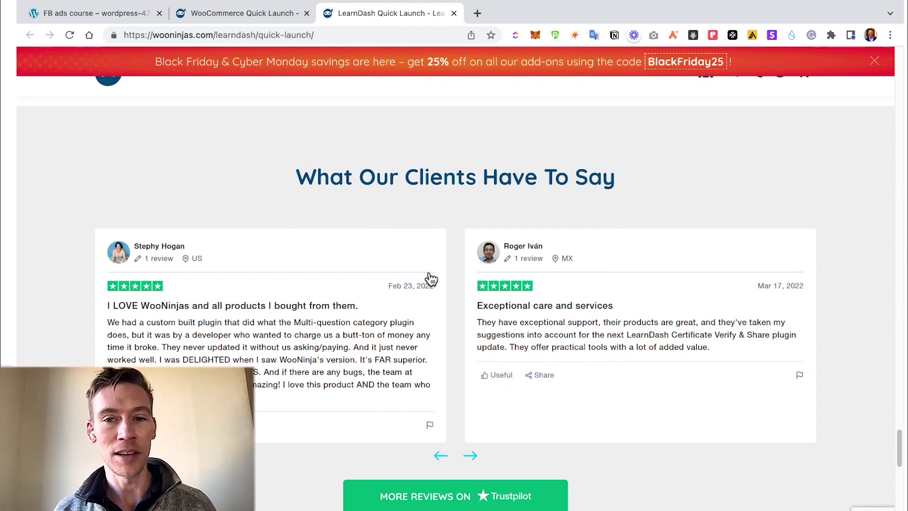
{"action": "scroll", "coordinate": [431, 278], "scroll_direction": "up", "scroll_amount": 6}
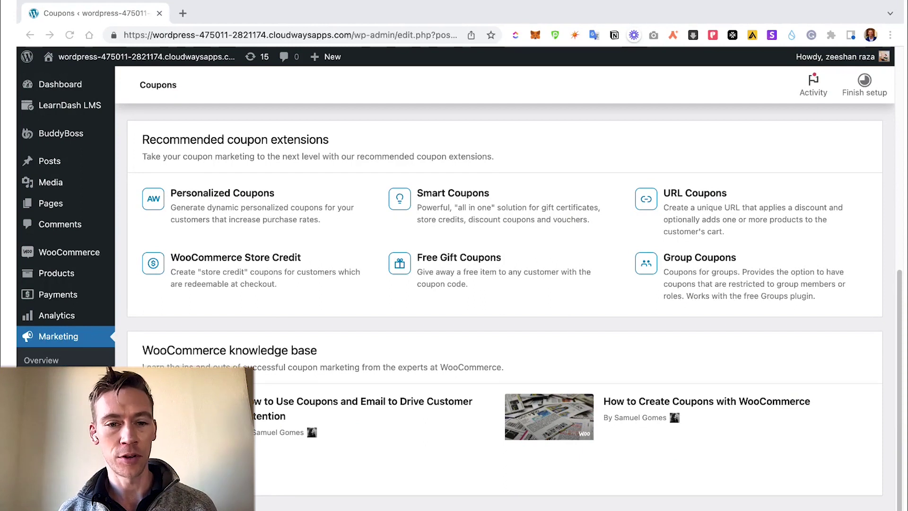
Scroll the empty Marketing > Coupons page and choose 'Create your first coupon'
{"action": "scroll", "coordinate": [505, 308], "scroll_direction": "up", "scroll_amount": 7}
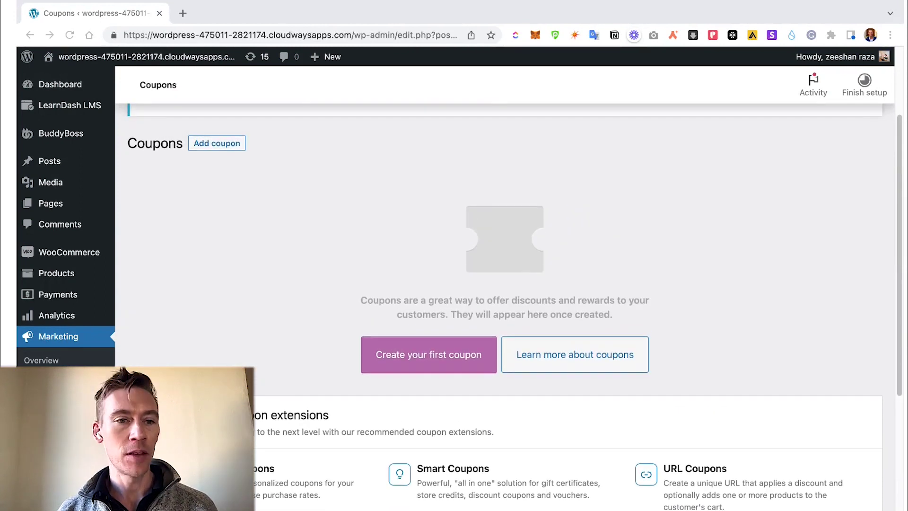
{"action": "scroll", "coordinate": [505, 307], "scroll_direction": "up", "scroll_amount": 1}
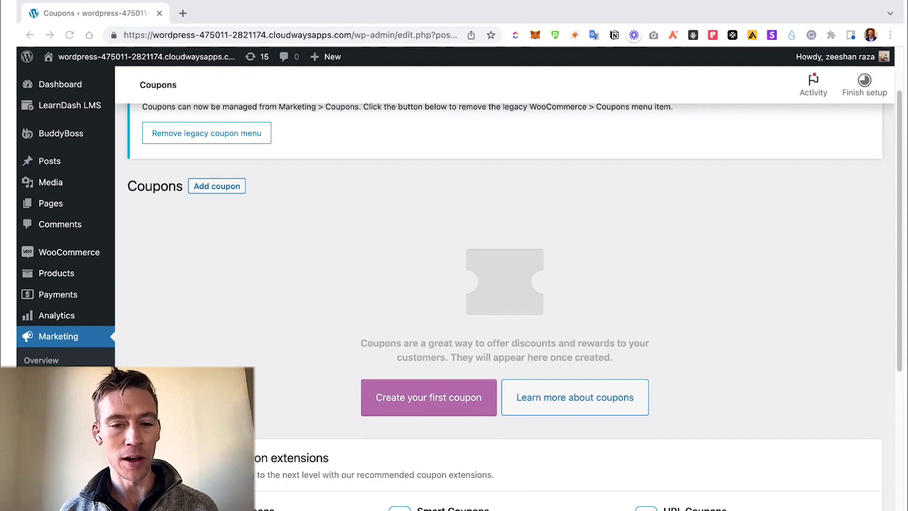
{"action": "scroll", "coordinate": [504, 284], "scroll_direction": "down", "scroll_amount": 5}
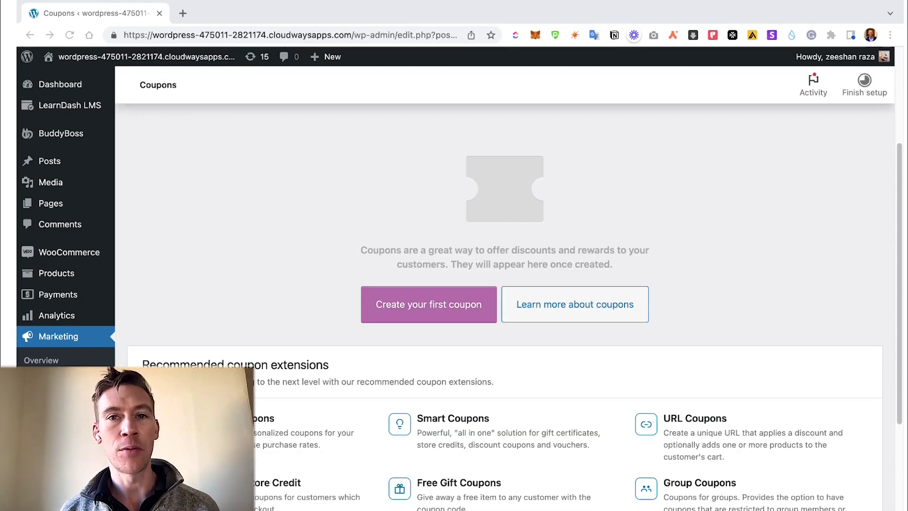
{"action": "scroll", "coordinate": [505, 308], "scroll_direction": "down", "scroll_amount": 1}
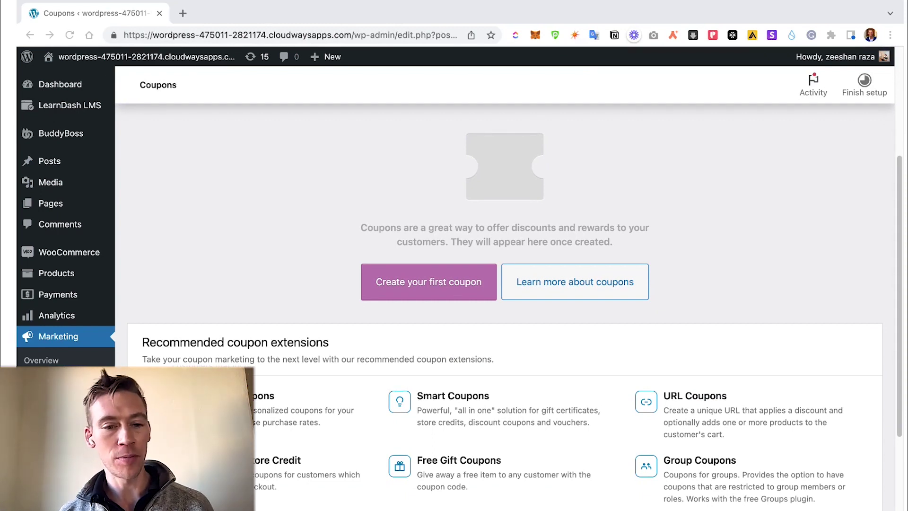
{"action": "left_click", "coordinate": [416, 289]}
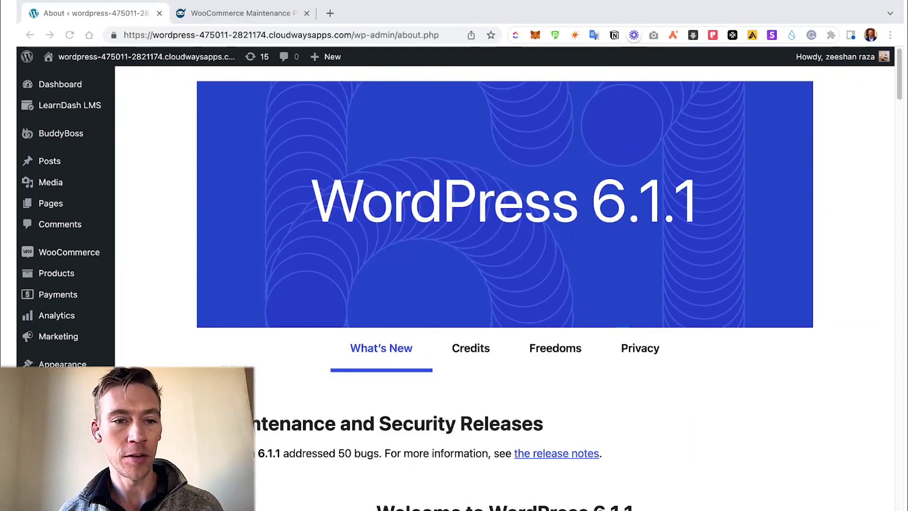
Open Products > All Products, then switch to the WooCommerce Maintenance Plans page
{"action": "mouse_move", "coordinate": [55, 277]}
{"action": "left_click", "coordinate": [141, 276]}
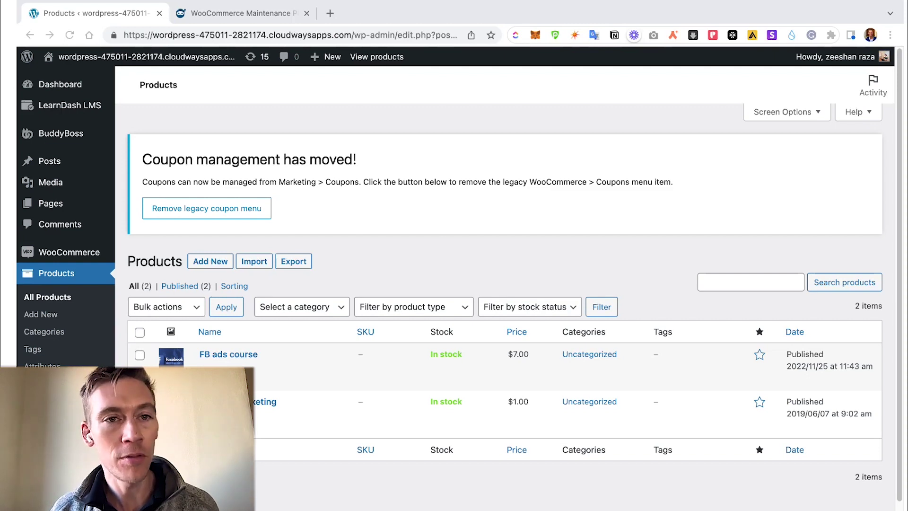
{"action": "left_click", "coordinate": [290, 16]}
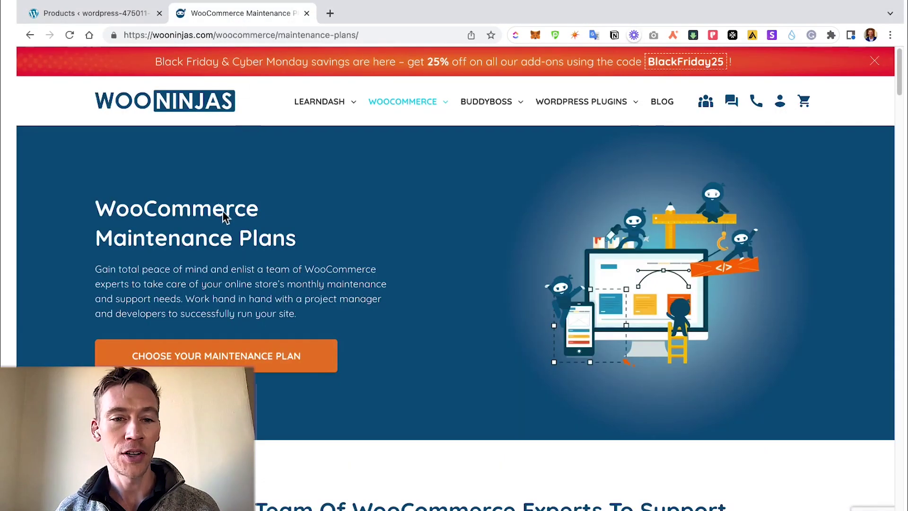
Close the red Black Friday banner and bring the Explorer, Hiker and Climber plan prices ($129, $199, $499) into view
{"action": "scroll", "coordinate": [211, 208], "scroll_direction": "down", "scroll_amount": 5}
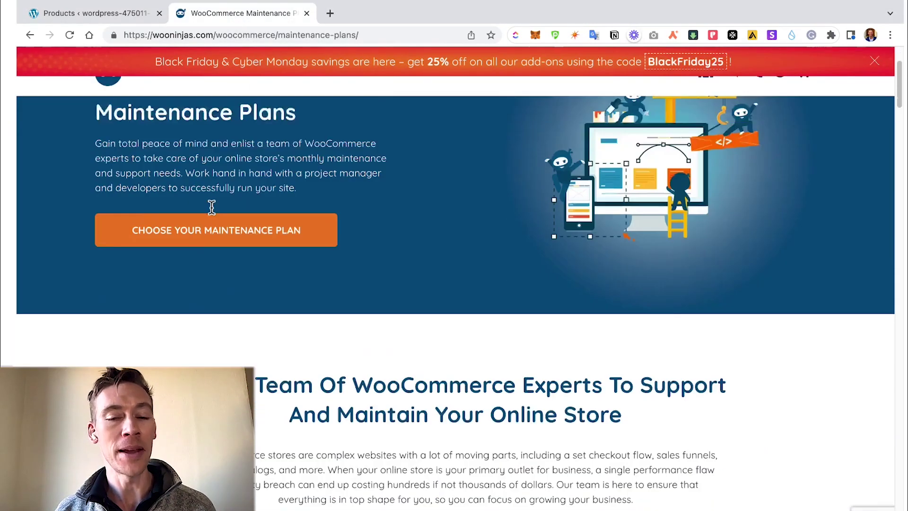
{"action": "left_click", "coordinate": [876, 61]}
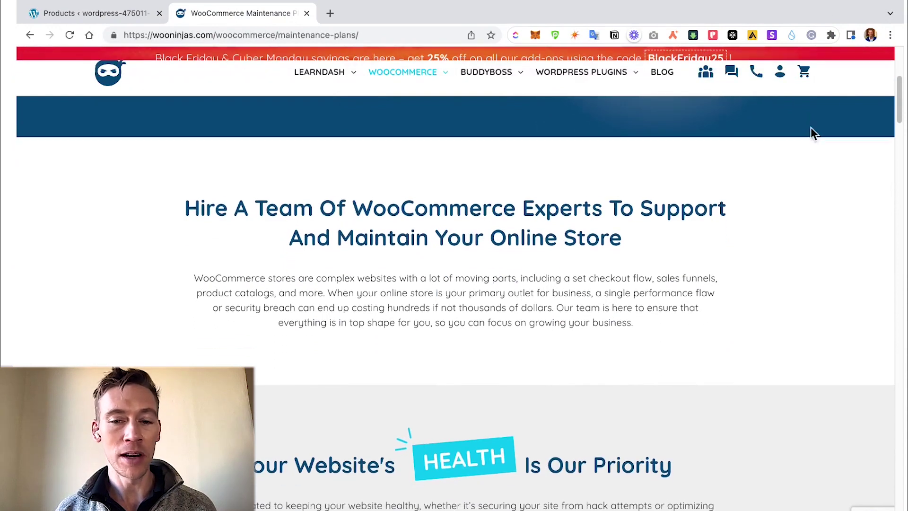
{"action": "scroll", "coordinate": [712, 187], "scroll_direction": "down", "scroll_amount": 5}
{"action": "scroll", "coordinate": [712, 188], "scroll_direction": "down", "scroll_amount": 9}
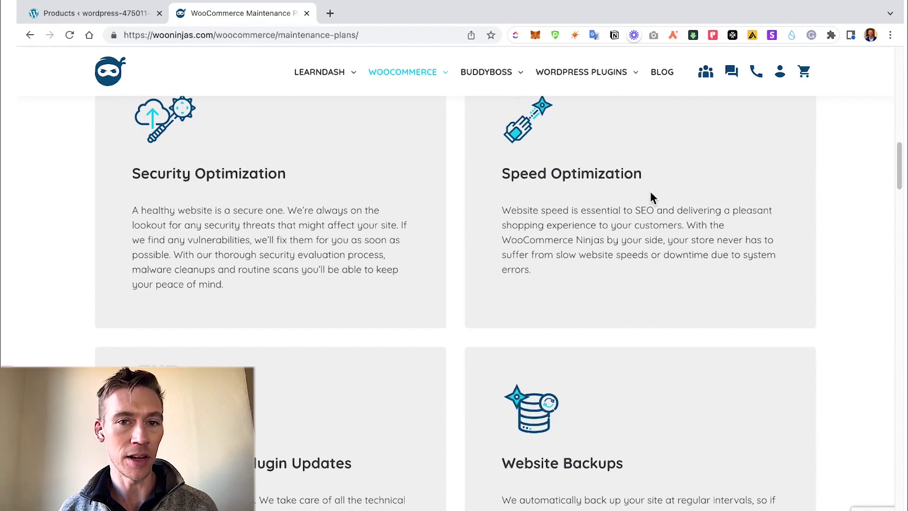
{"action": "scroll", "coordinate": [615, 192], "scroll_direction": "down", "scroll_amount": 17}
{"action": "scroll", "coordinate": [600, 194], "scroll_direction": "down", "scroll_amount": 10}
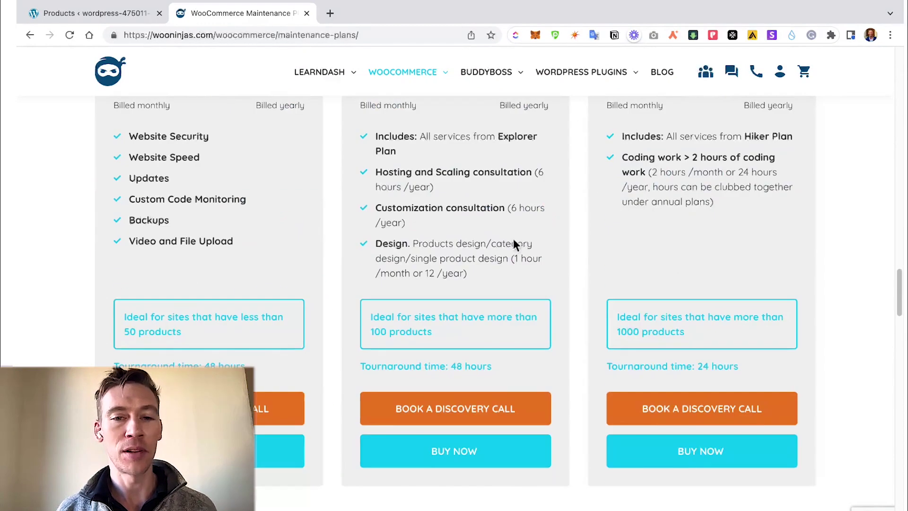
{"action": "scroll", "coordinate": [538, 246], "scroll_direction": "up", "scroll_amount": 3}
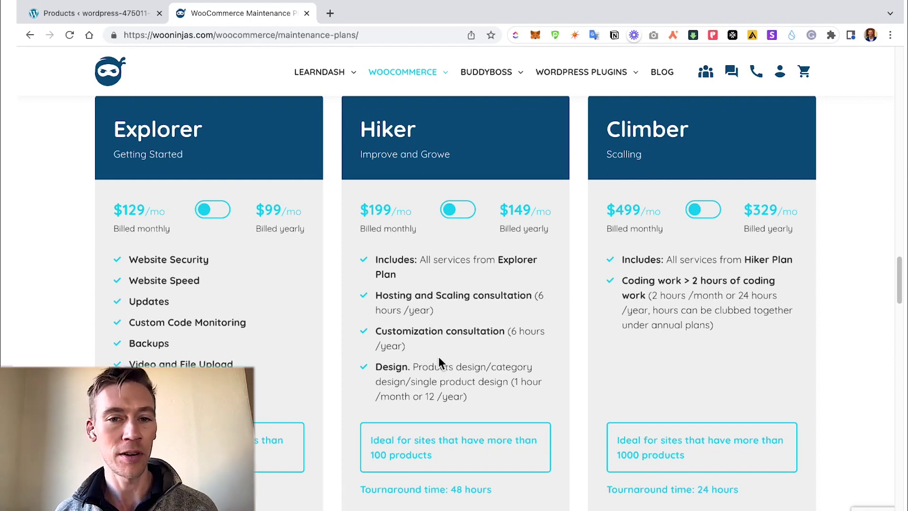
{"action": "scroll", "coordinate": [458, 357], "scroll_direction": "up", "scroll_amount": 1}
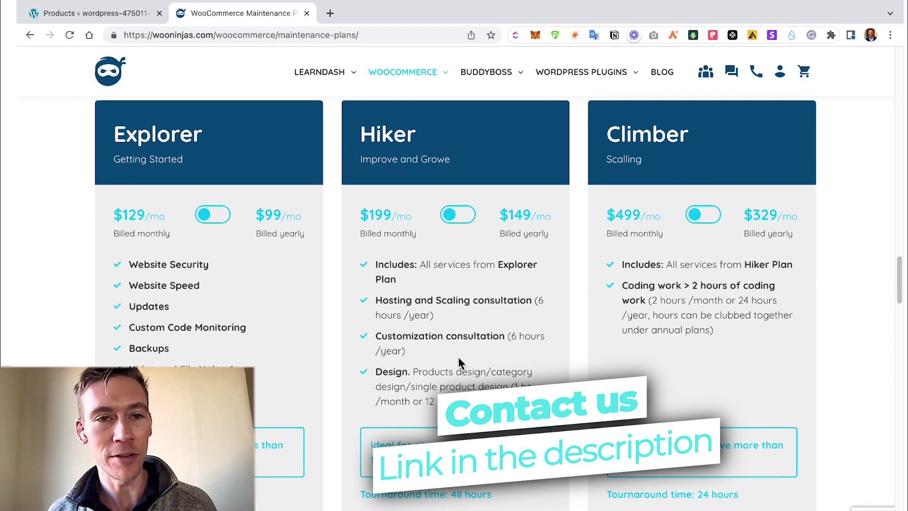
{"action": "scroll", "coordinate": [458, 358], "scroll_direction": "up", "scroll_amount": 1}
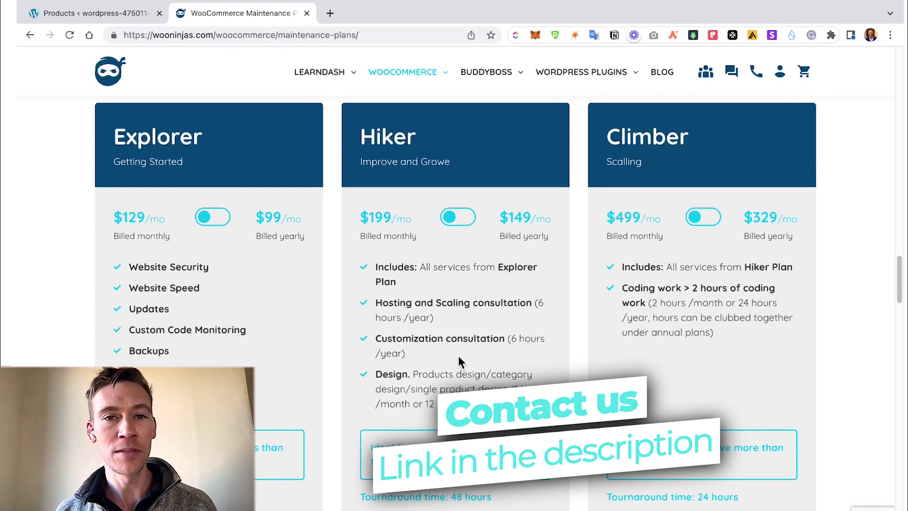